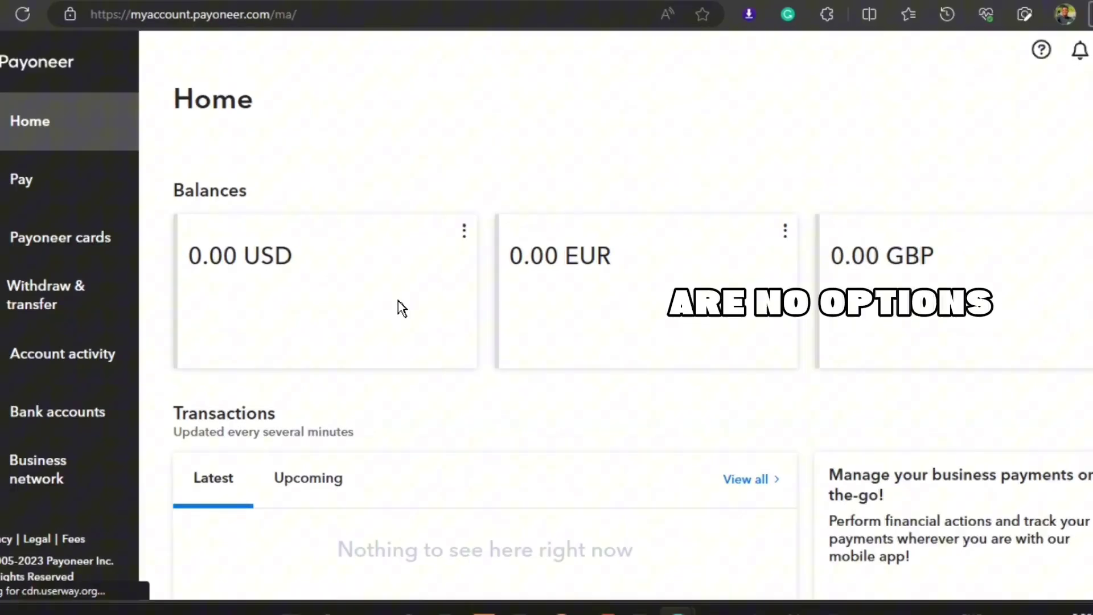
left_click(519, 180)
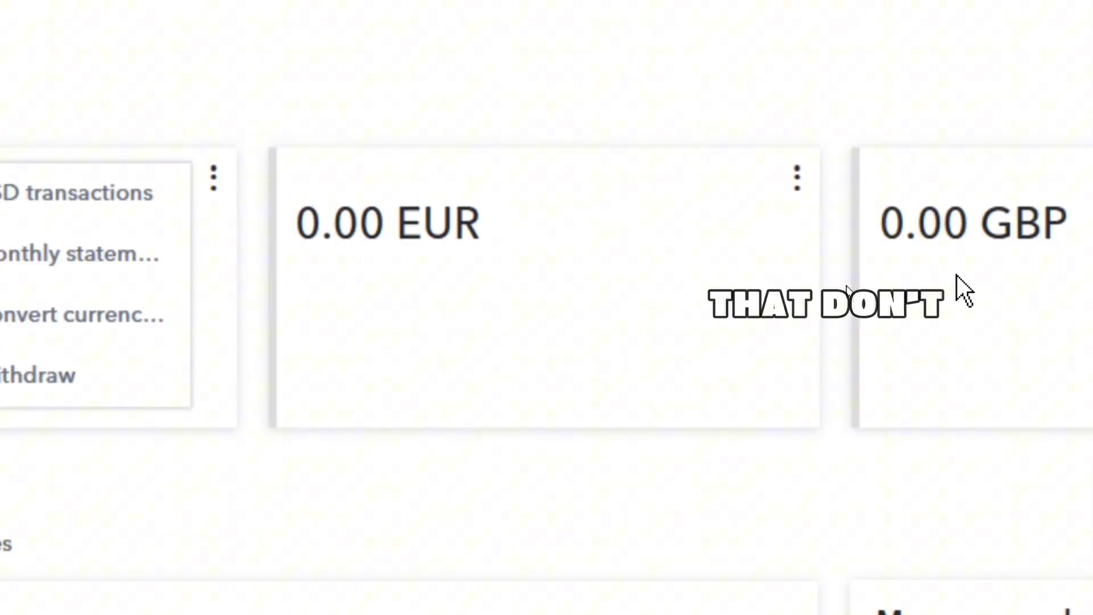
left_click(761, 173)
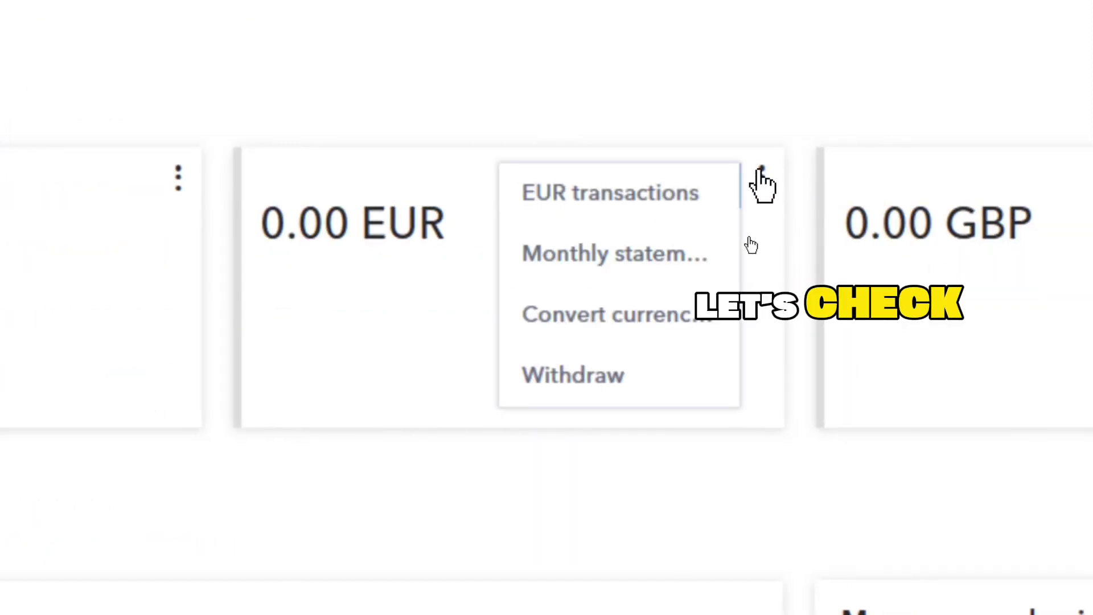
left_click(992, 178)
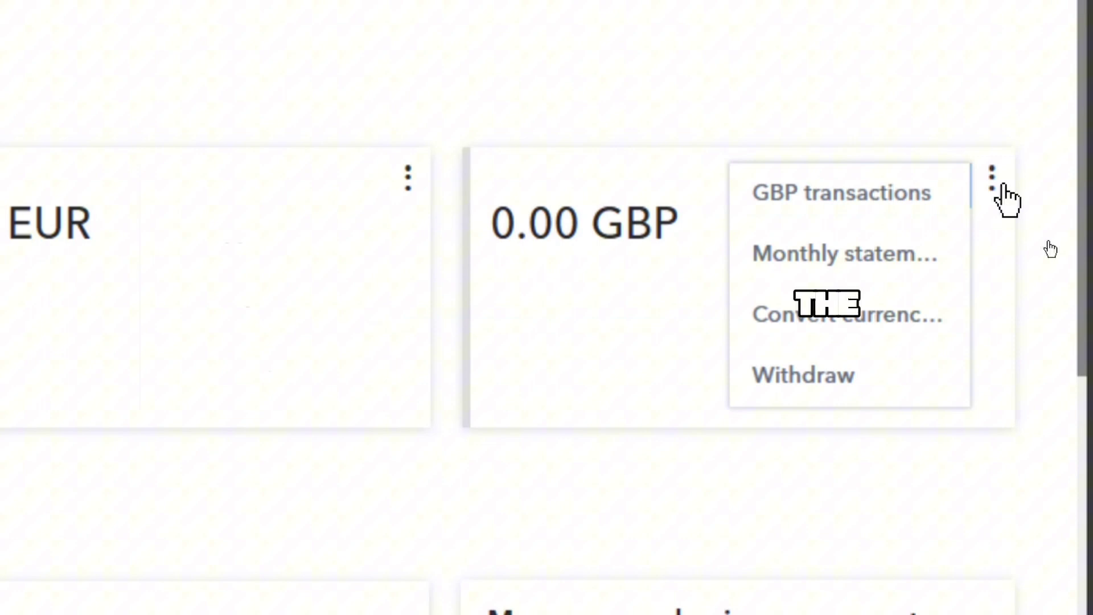
left_click(732, 90)
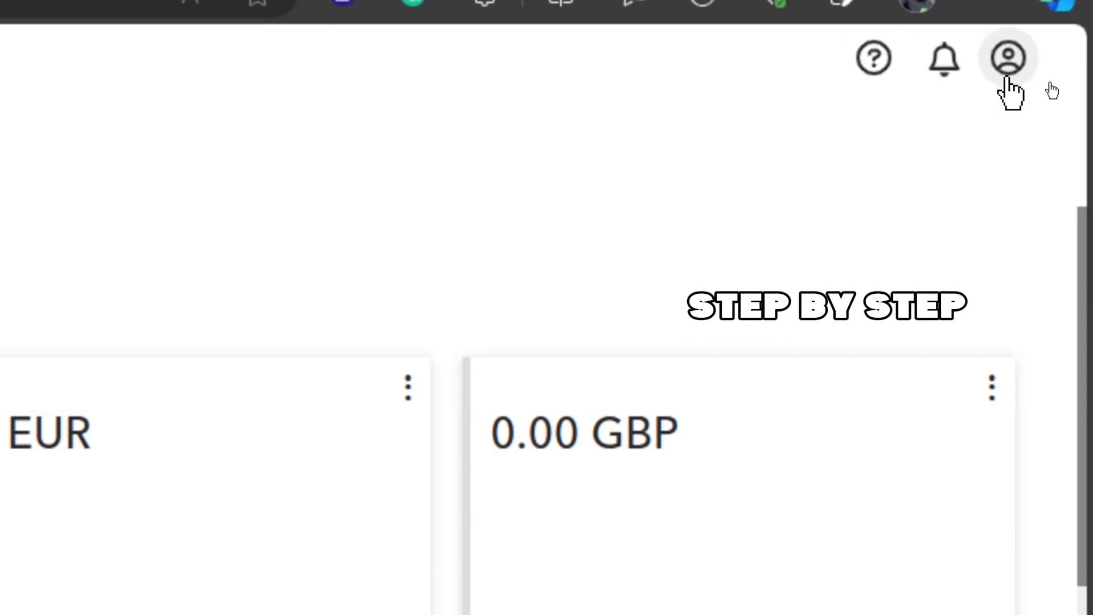
Go through profile Settings to the Verification Center and highlight the payment-delays note.
left_click(1008, 60)
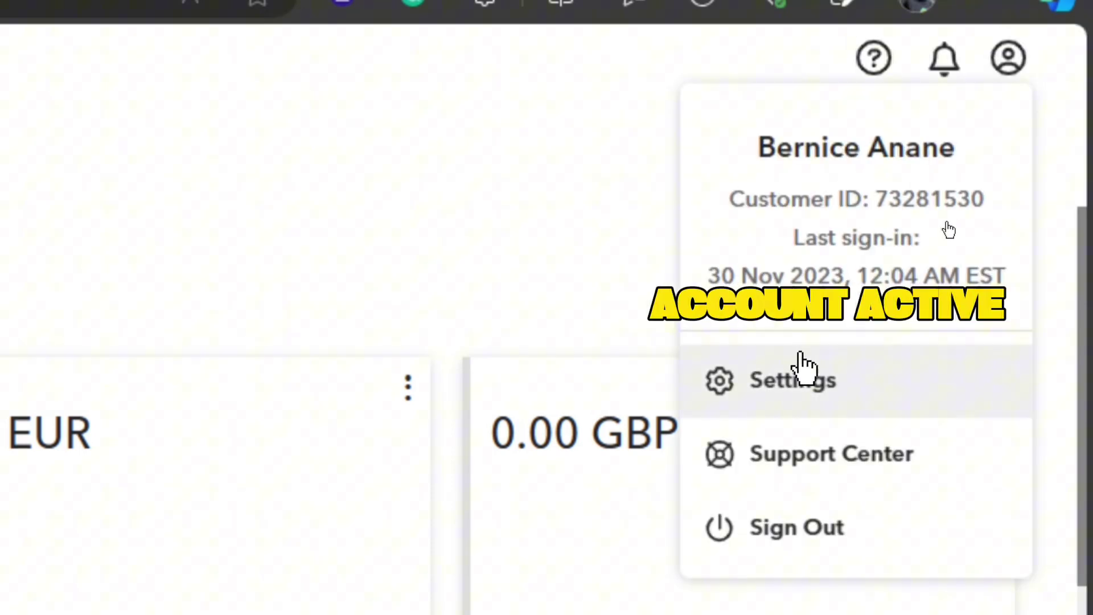
left_click(797, 380)
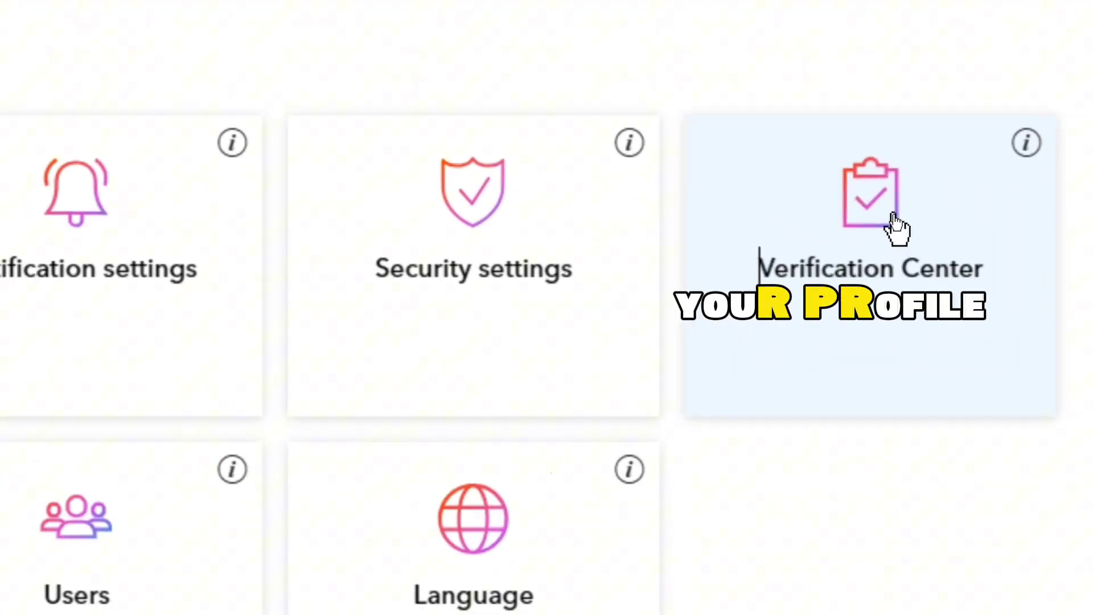
left_click(897, 222)
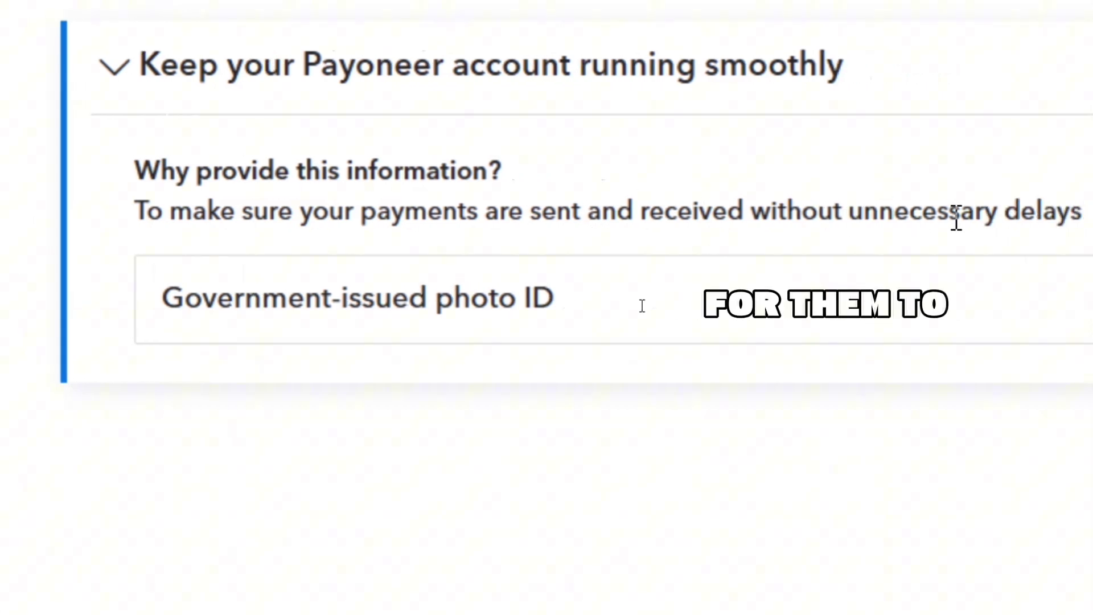
mouse_move(951, 219)
left_mouse_down()
mouse_move(702, 239)
mouse_move(137, 231)
left_mouse_up()
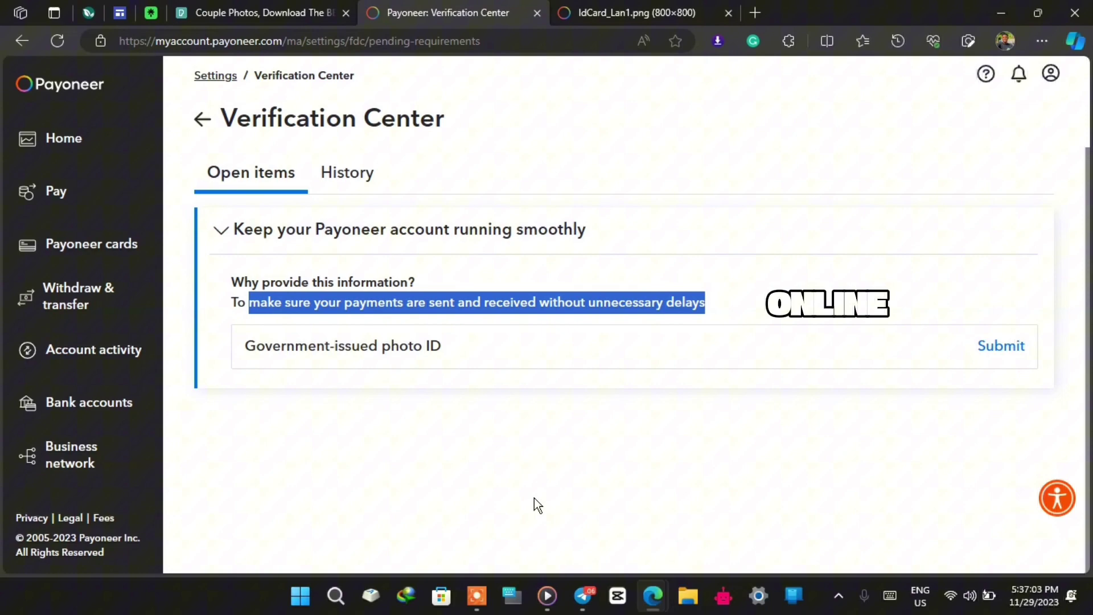
Start the government-issued photo ID submission and scroll through its requirements.
left_click(703, 487)
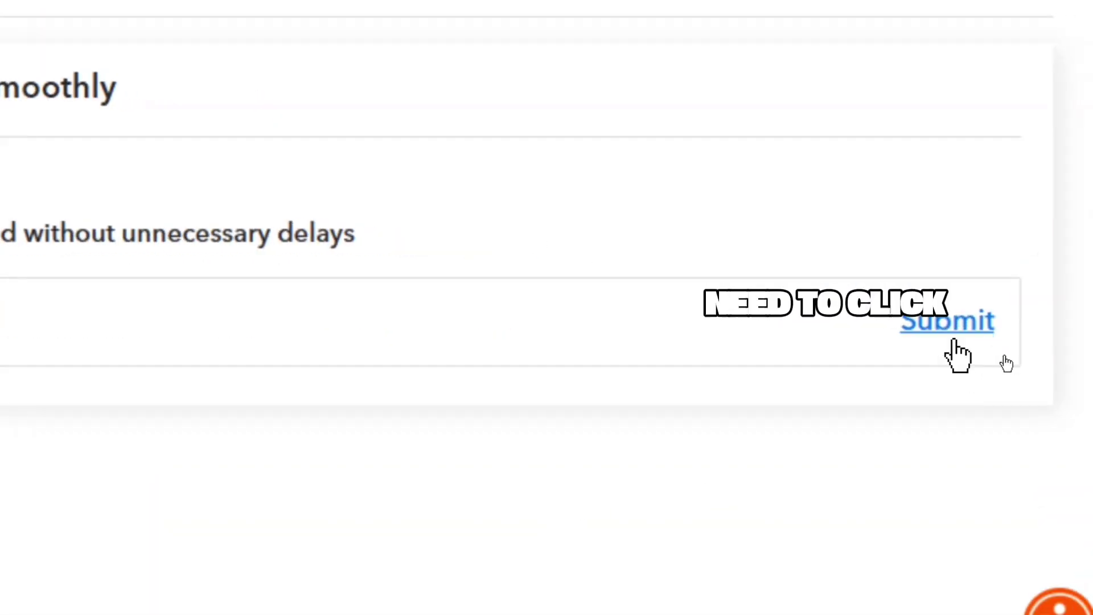
left_click(1005, 357)
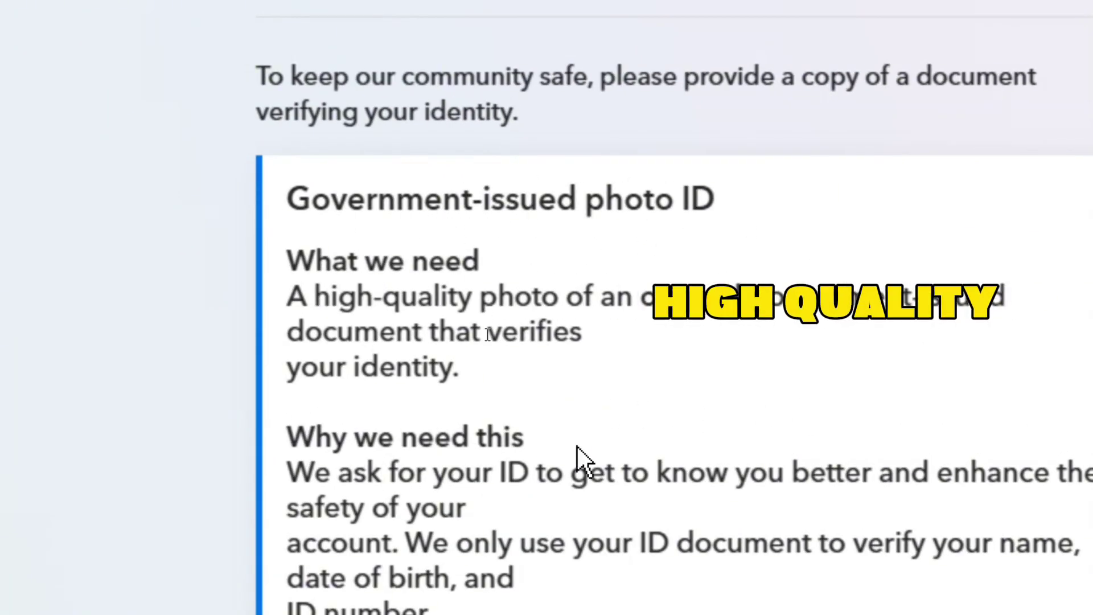
scroll(575, 444, "down", 2)
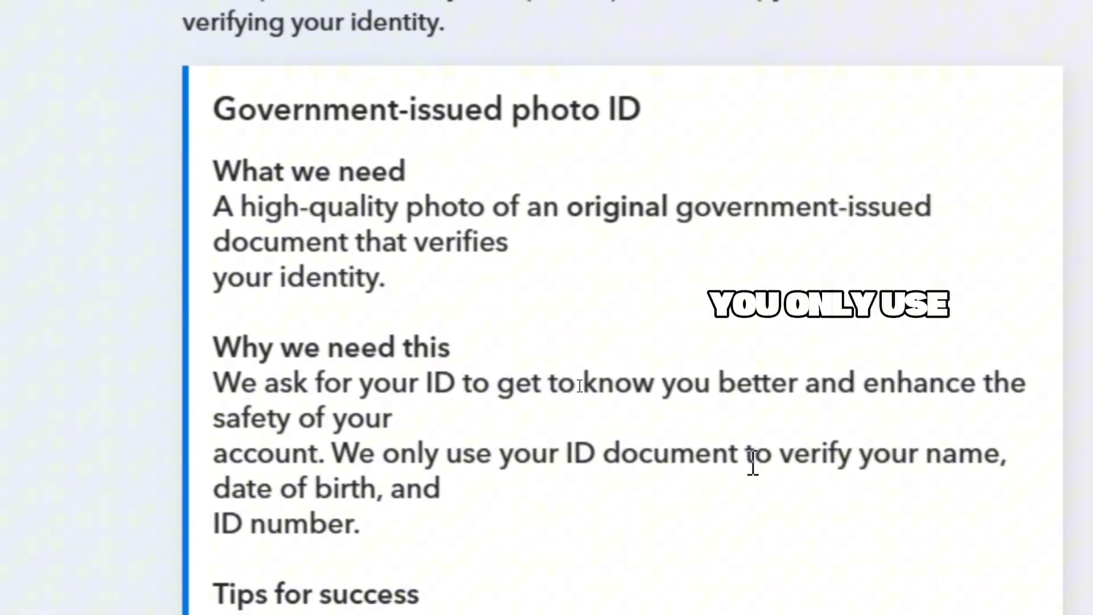
scroll(393, 504, "down", 2)
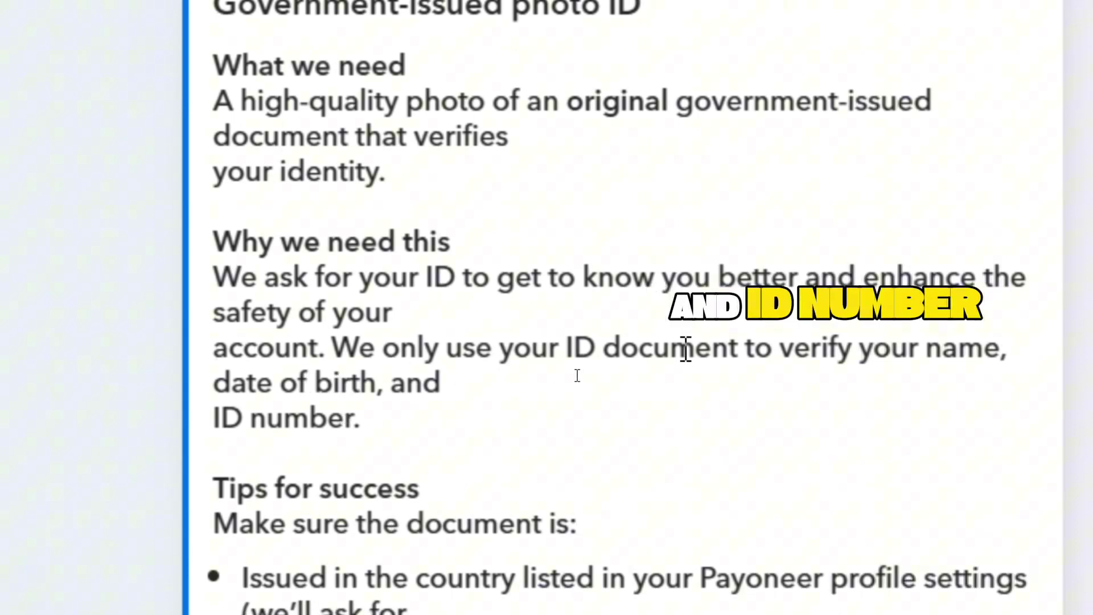
Highlight what the ID verifies, then scroll down to the issuing-country choice.
double_click(937, 350)
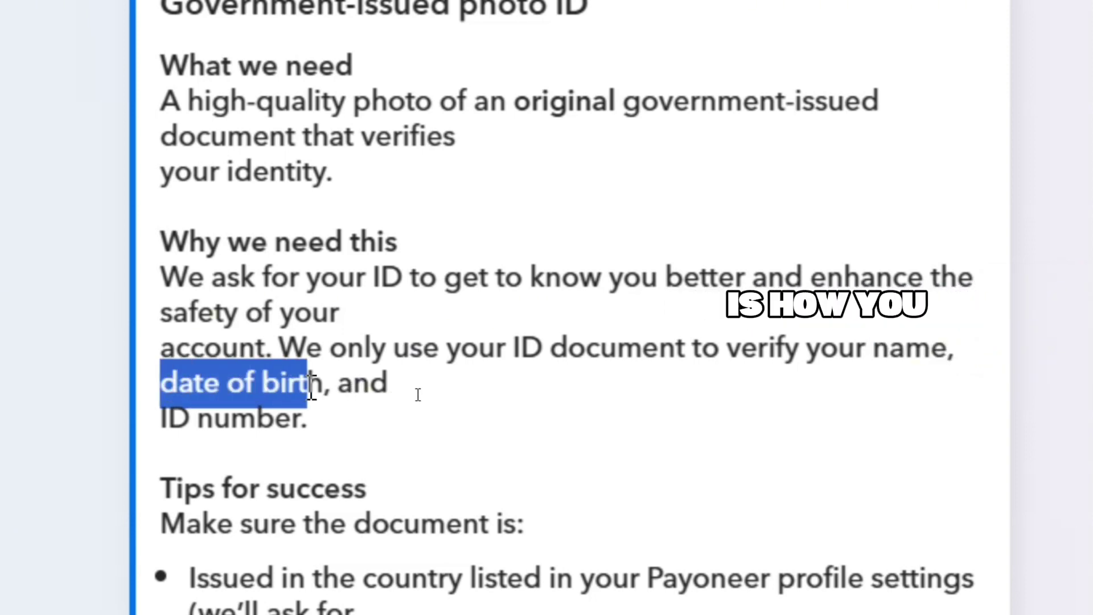
left_click(337, 430)
right_click(324, 439)
left_click(271, 442)
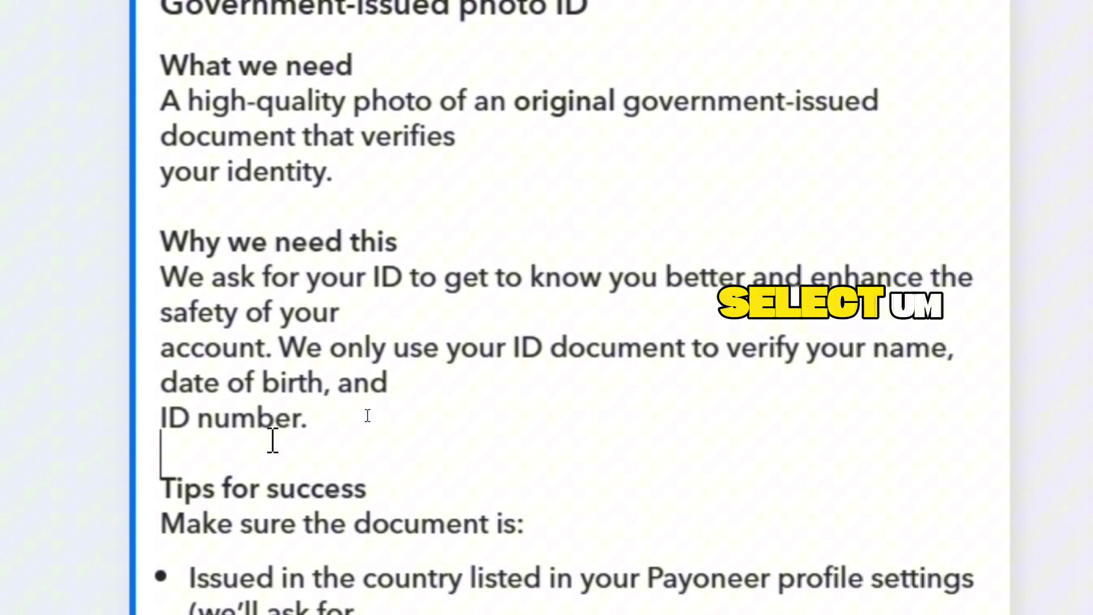
scroll(544, 341, "down", 3)
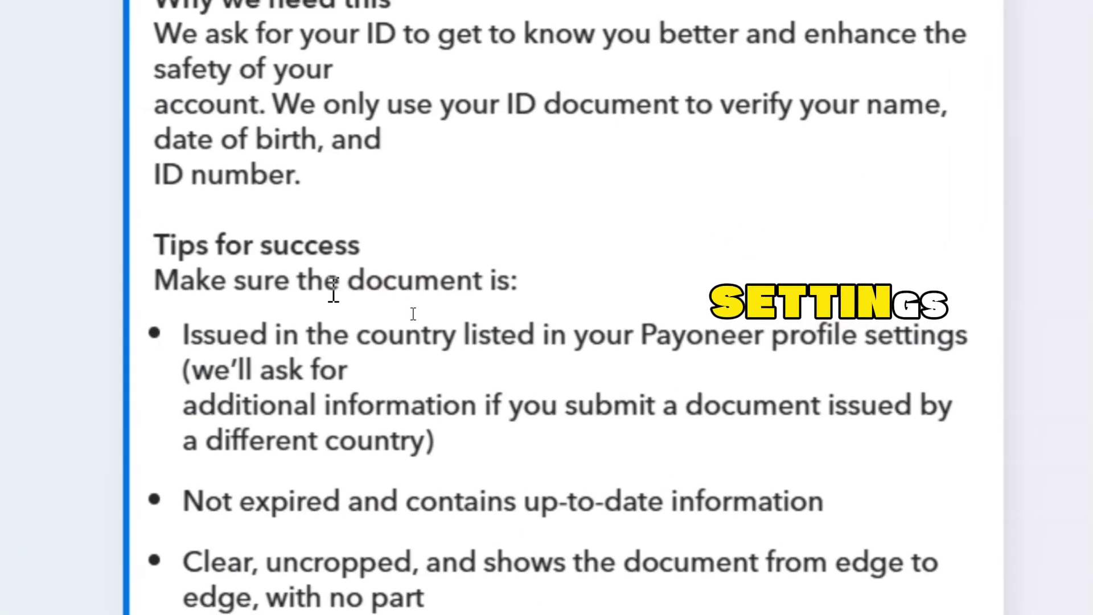
scroll(268, 524, "down", 1)
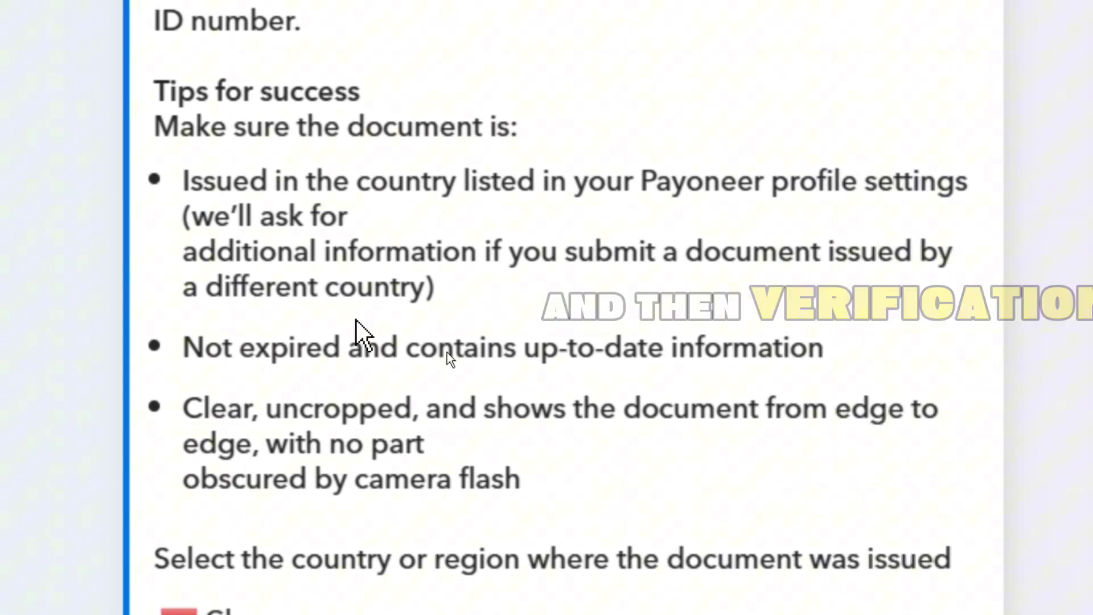
scroll(473, 555, "down", 3)
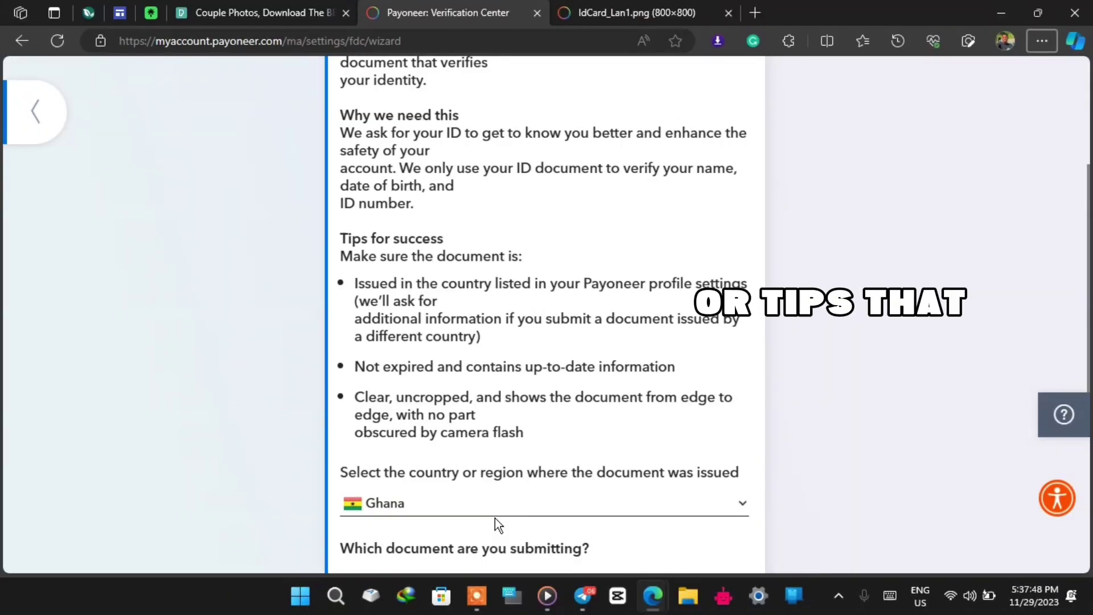
scroll(854, 399, "down", 1)
scroll(795, 432, "down", 2)
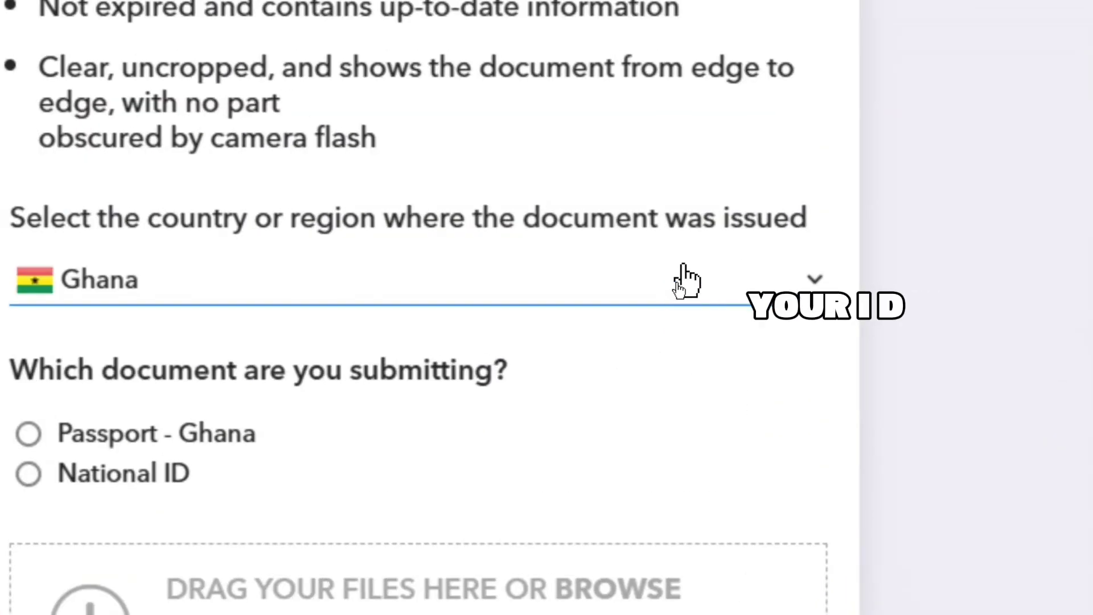
Keep Ghana as the ID's issuing country in the country dropdown.
left_click(683, 281)
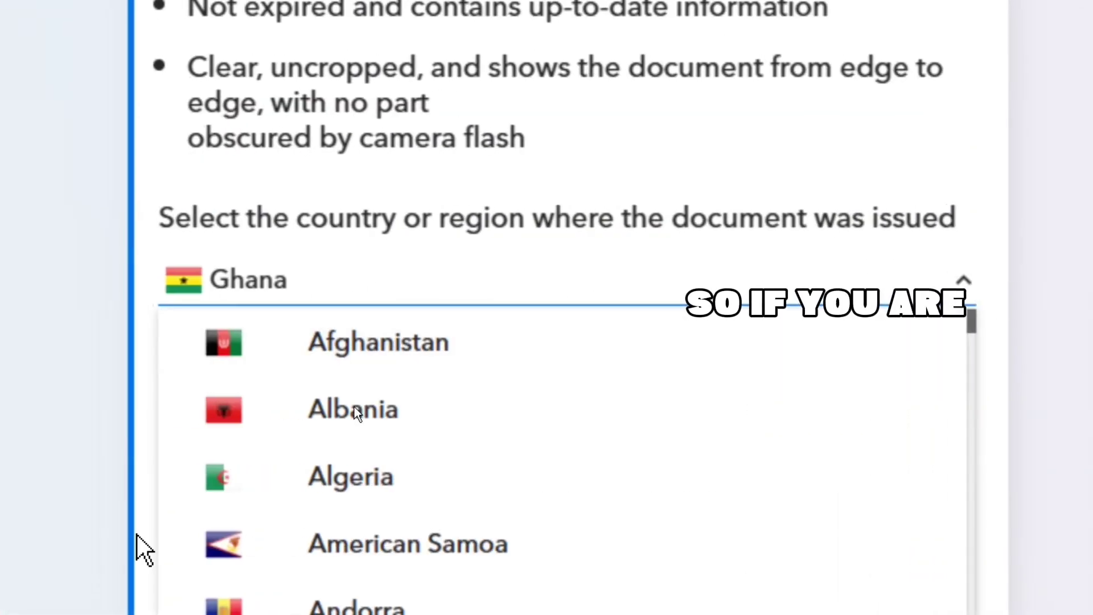
scroll(740, 410, "down", 5)
scroll(734, 444, "down", 3)
scroll(627, 381, "down", 5)
scroll(627, 381, "down", 5)
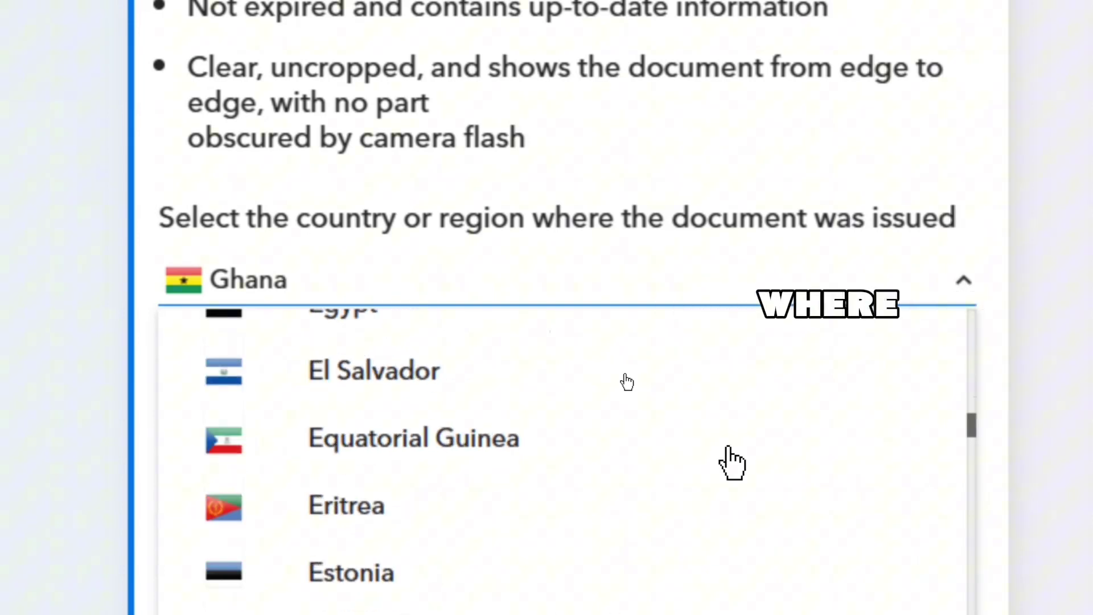
scroll(627, 381, "down", 10)
scroll(632, 373, "down", 3)
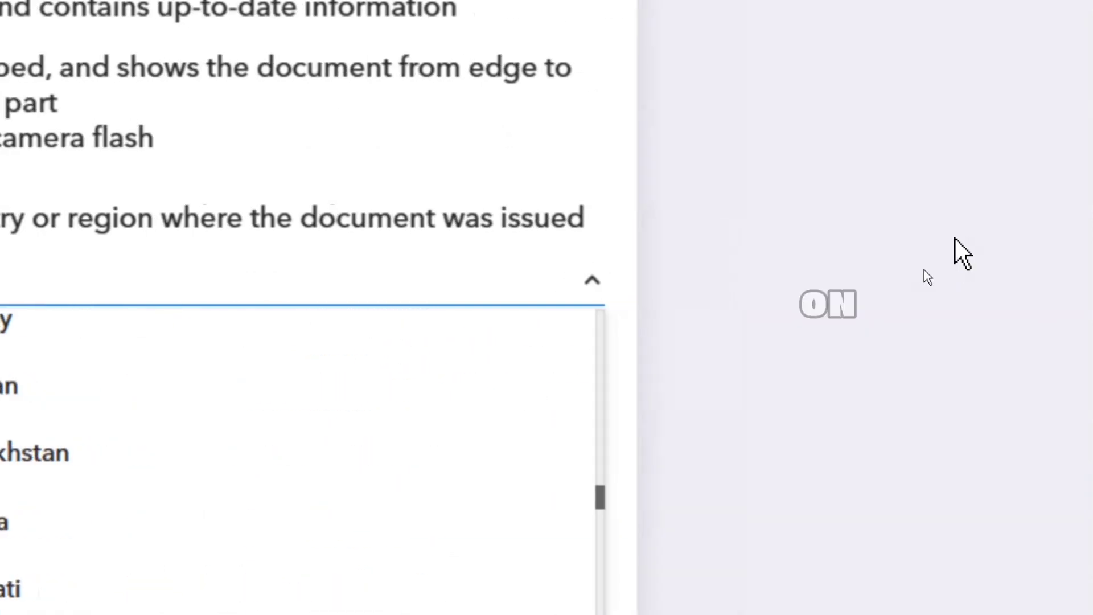
left_click(911, 273)
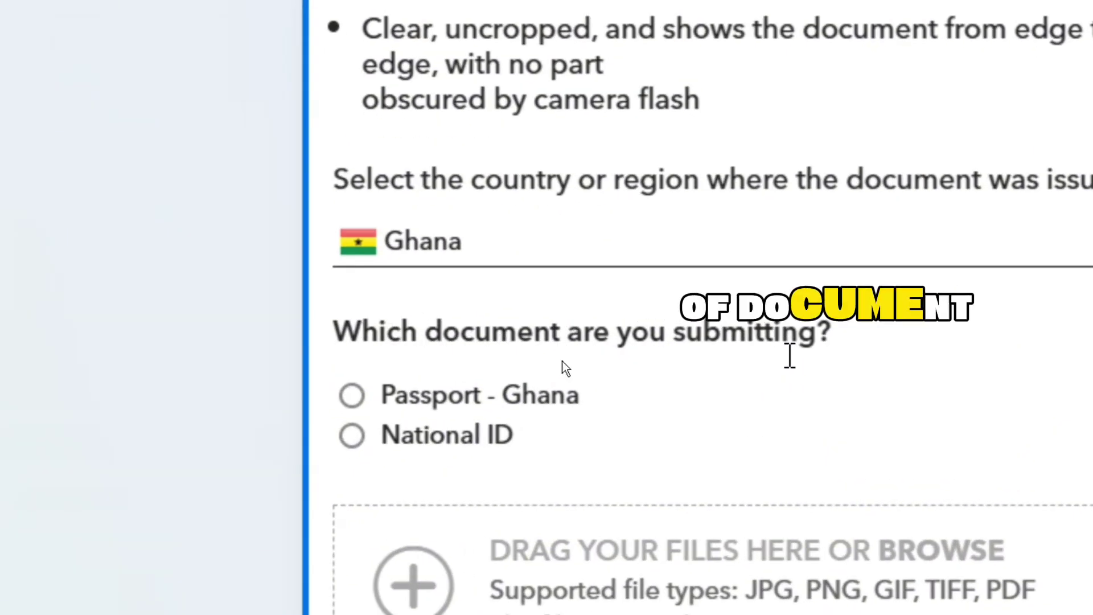
Set the document type to National ID instead of Passport – Ghana, revealing the upload box.
left_click(416, 396)
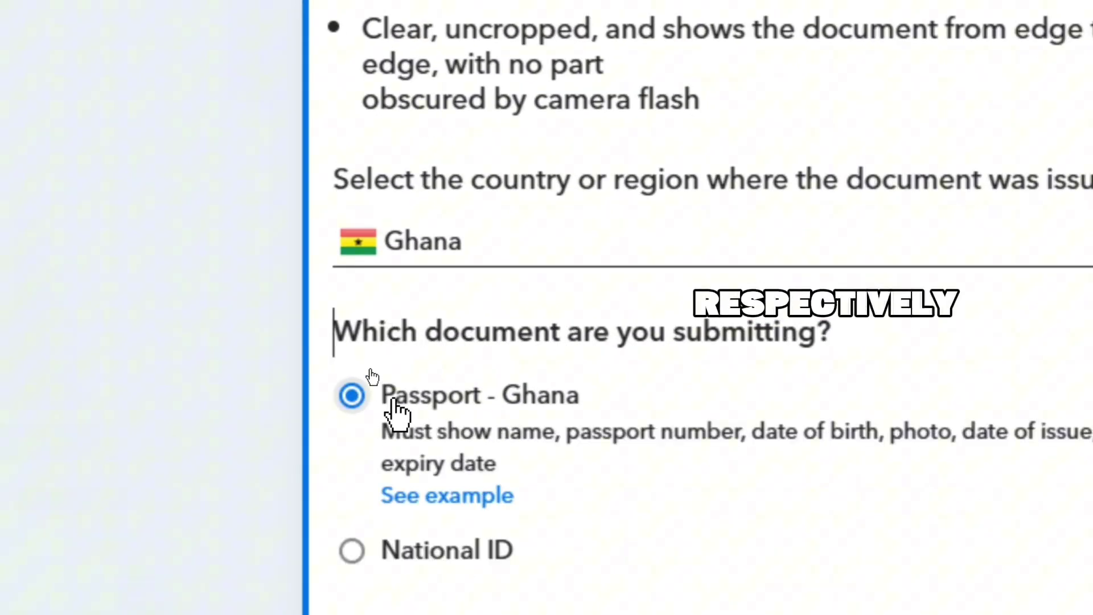
left_click(370, 540)
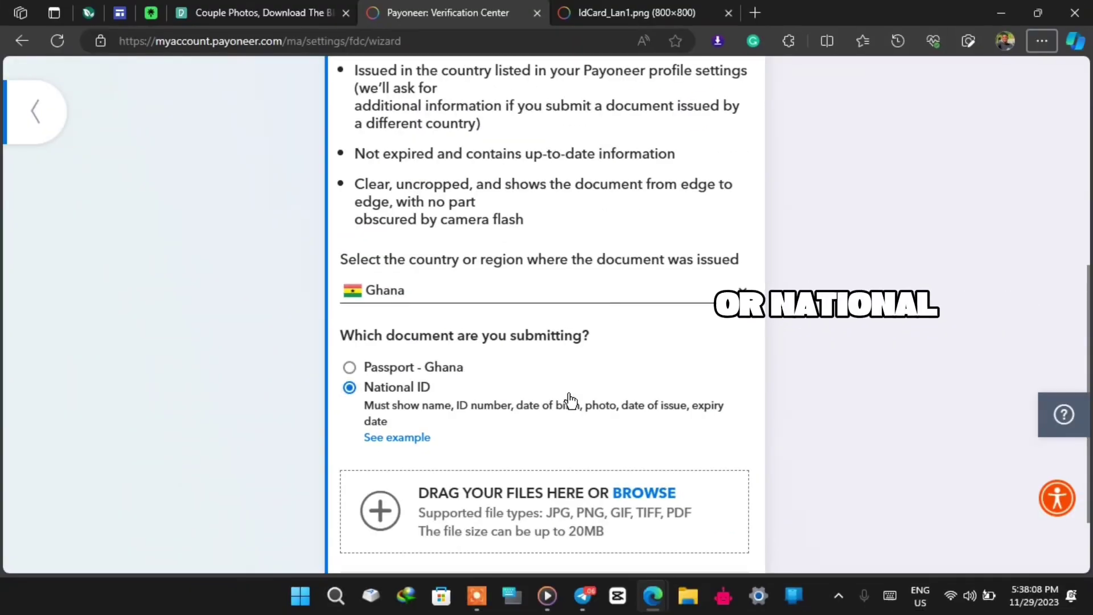
scroll(544, 313, "down", 2)
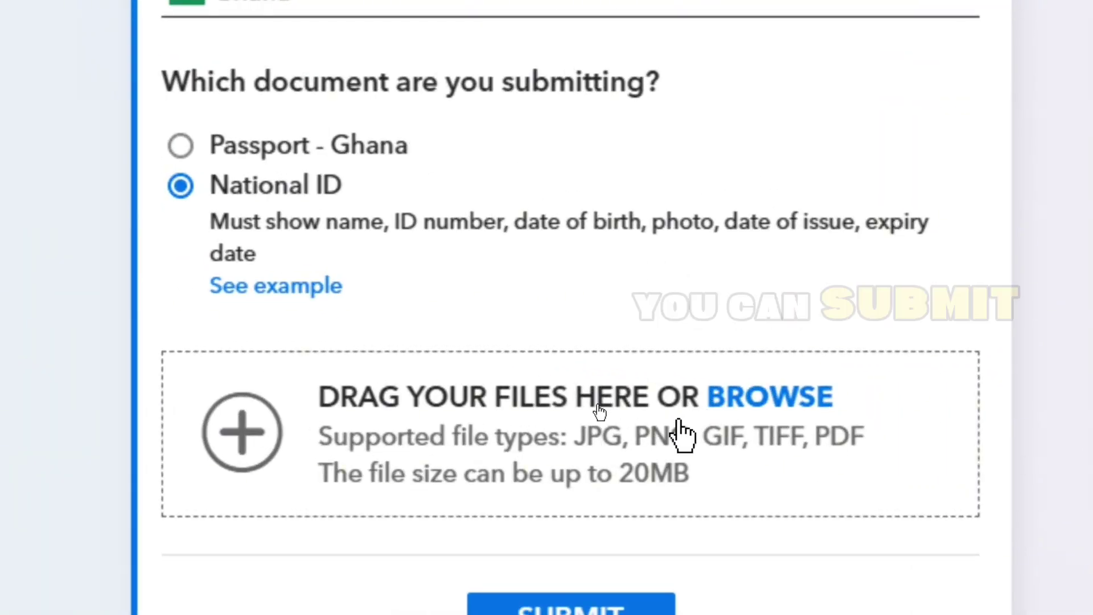
Upload logo.png from Downloads as the National ID; it's rejected as under 30K.
left_click(756, 393)
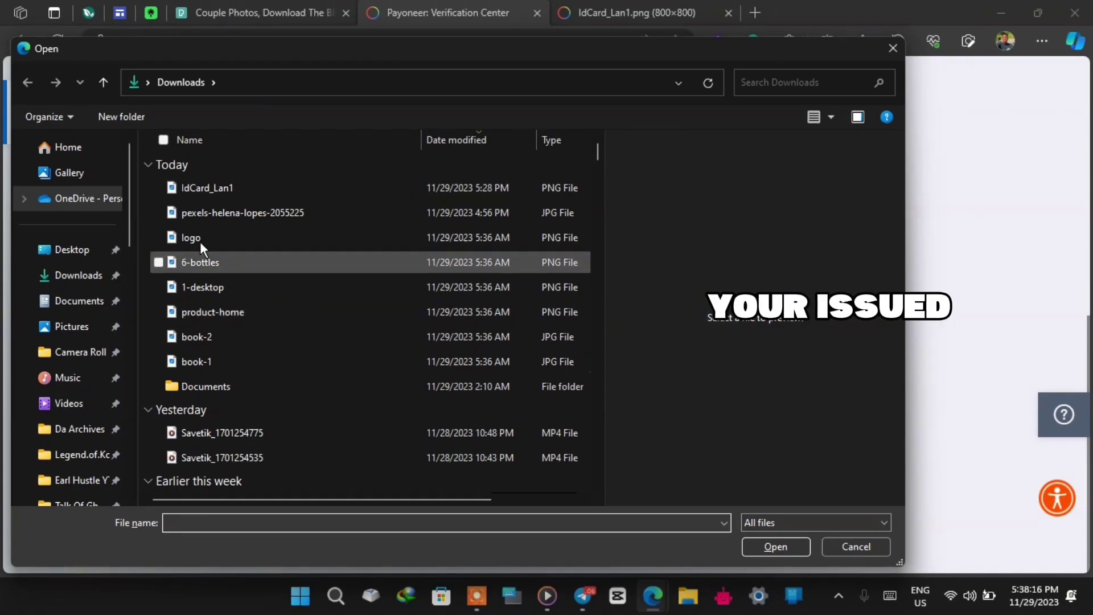
left_click(205, 237)
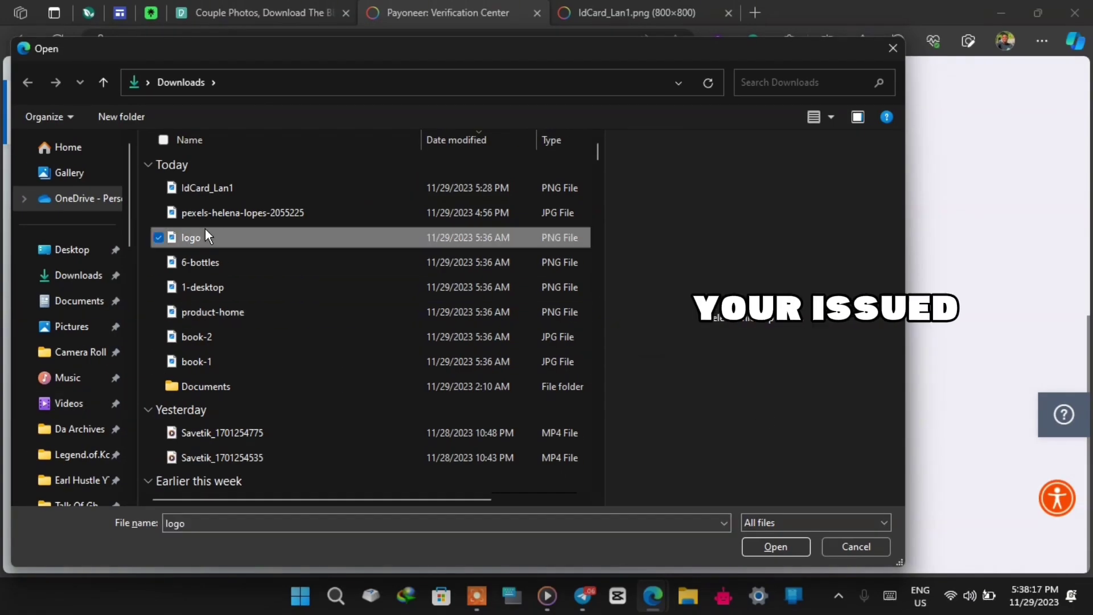
left_click(798, 548)
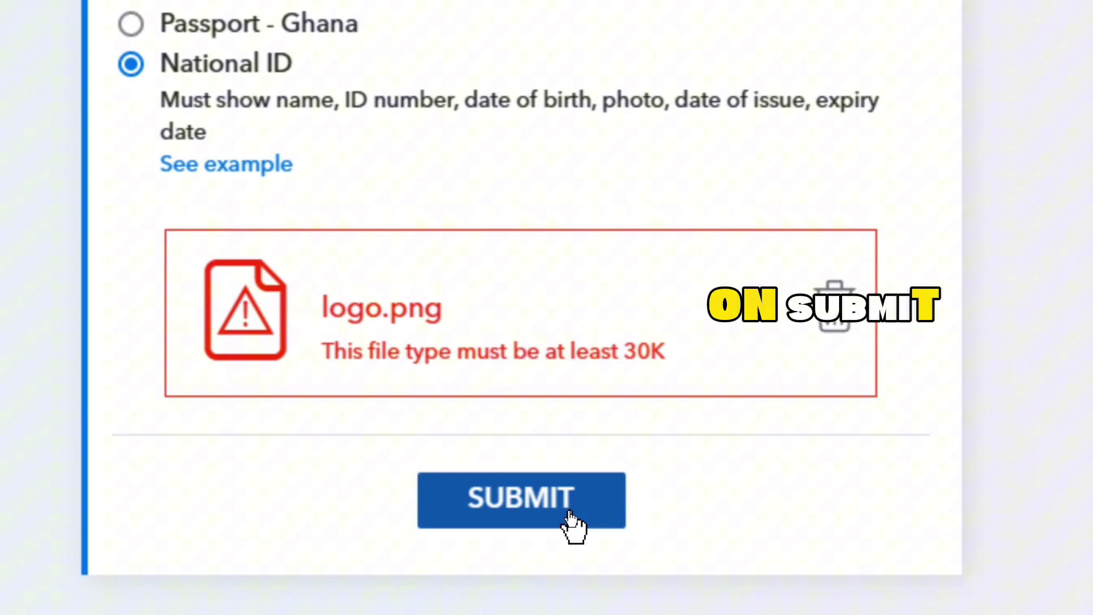
scroll(415, 276, "up", 8)
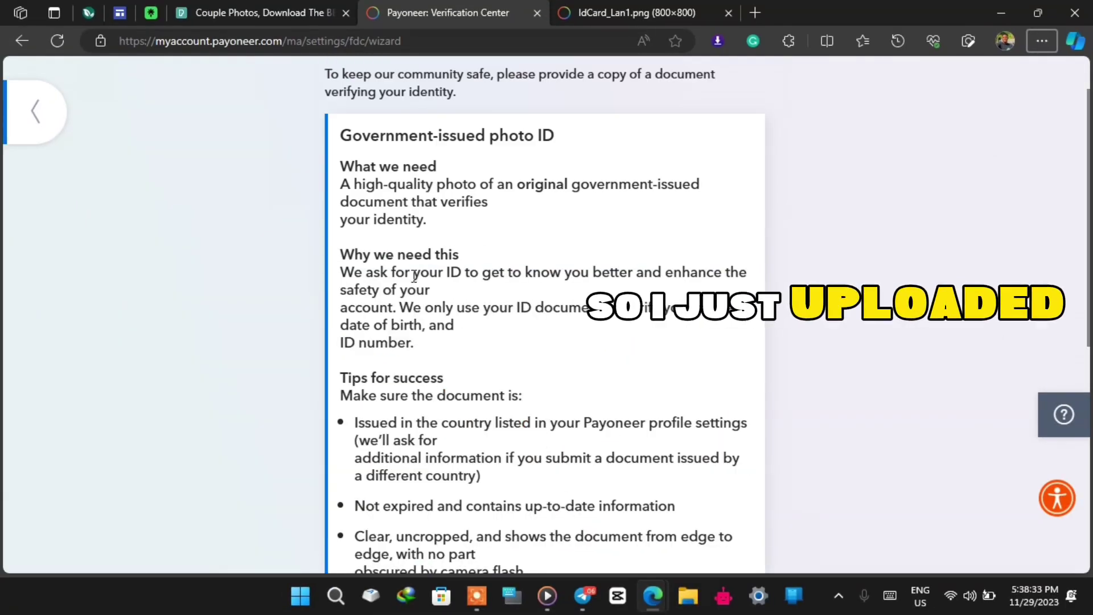
Exit the ID wizard to Home and open the USD balance's options menu.
left_click(34, 128)
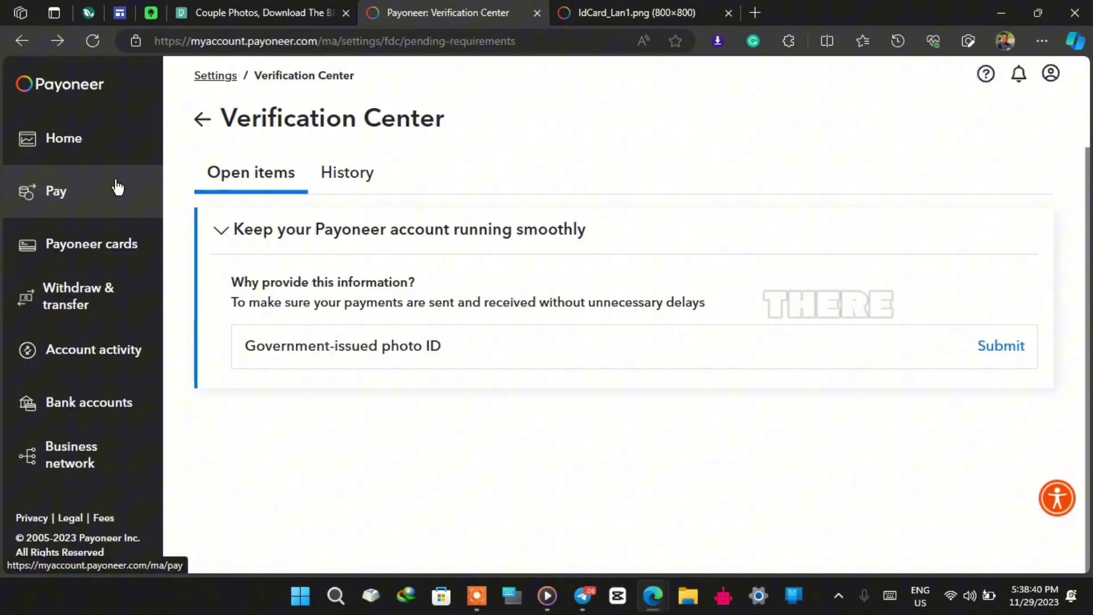
left_click(88, 145)
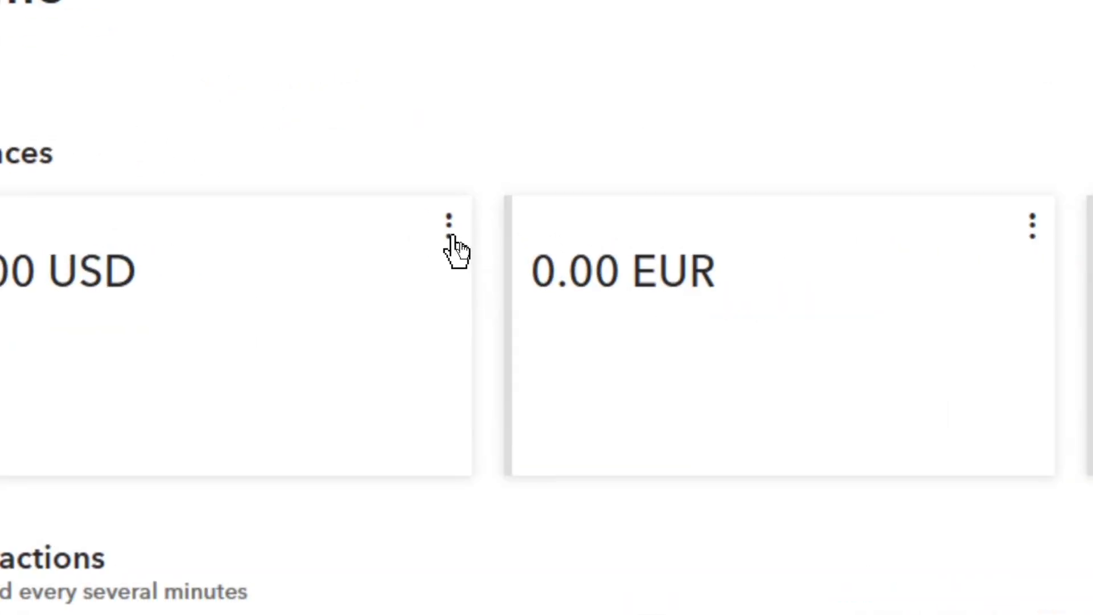
left_click(459, 238)
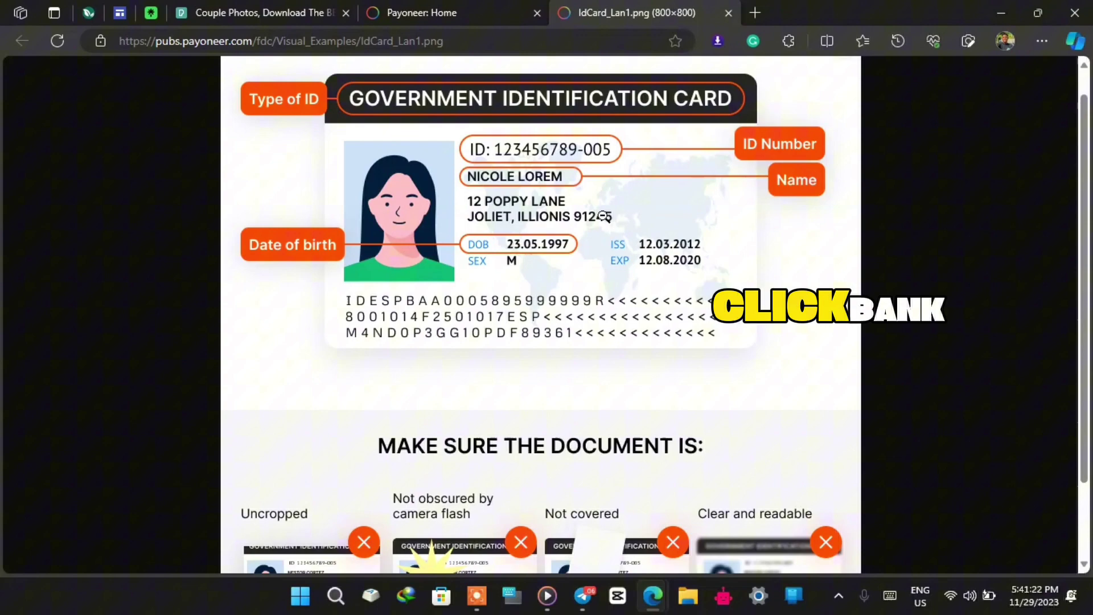
Zoom in on the sample ID card to read its details, then zoom back out.
scroll(541, 313, "down", 1)
scroll(541, 313, "up", 3)
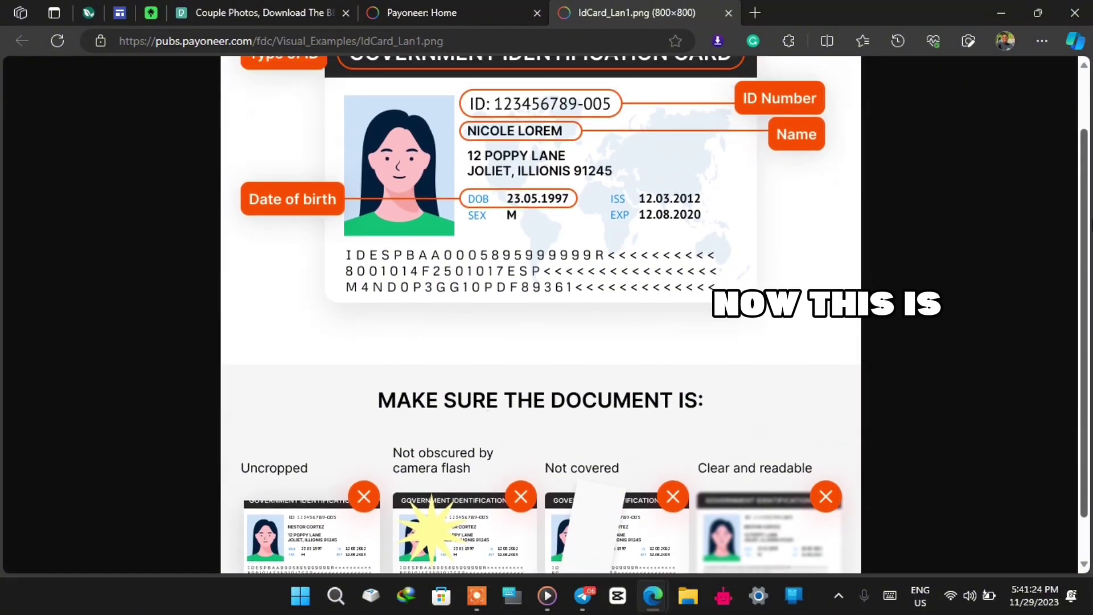
left_click(504, 125)
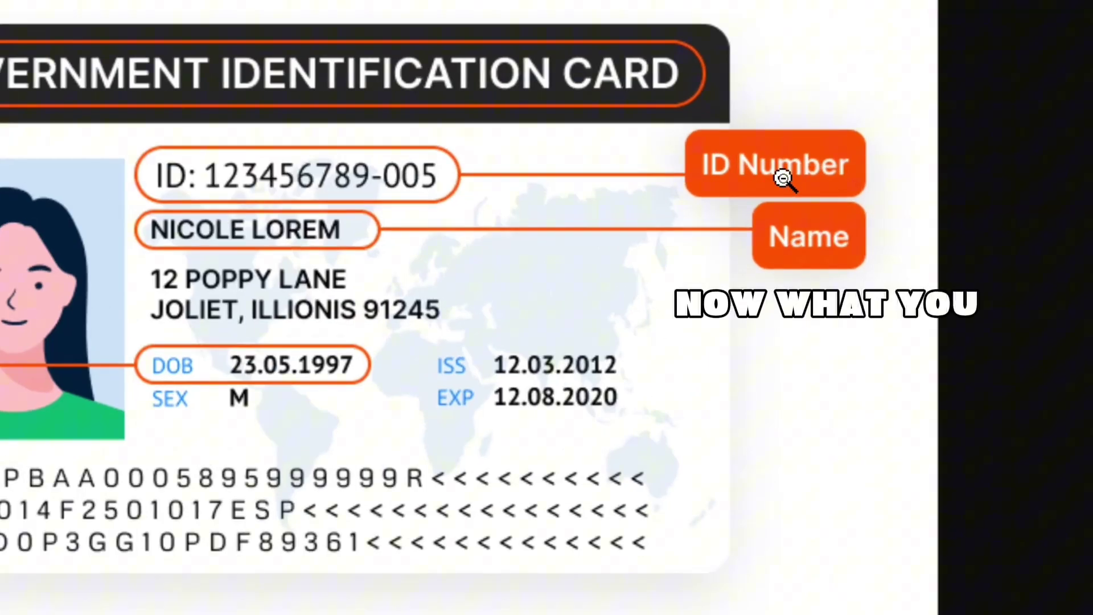
left_click(784, 179)
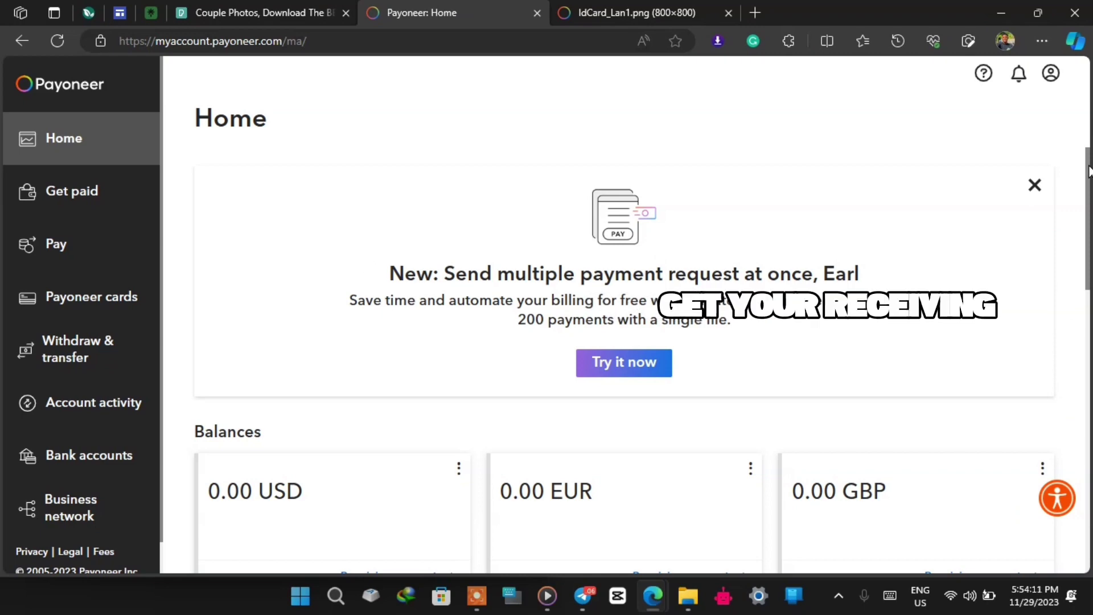
Scroll down the Home page past the balances.
scroll(358, 373, "down", 5)
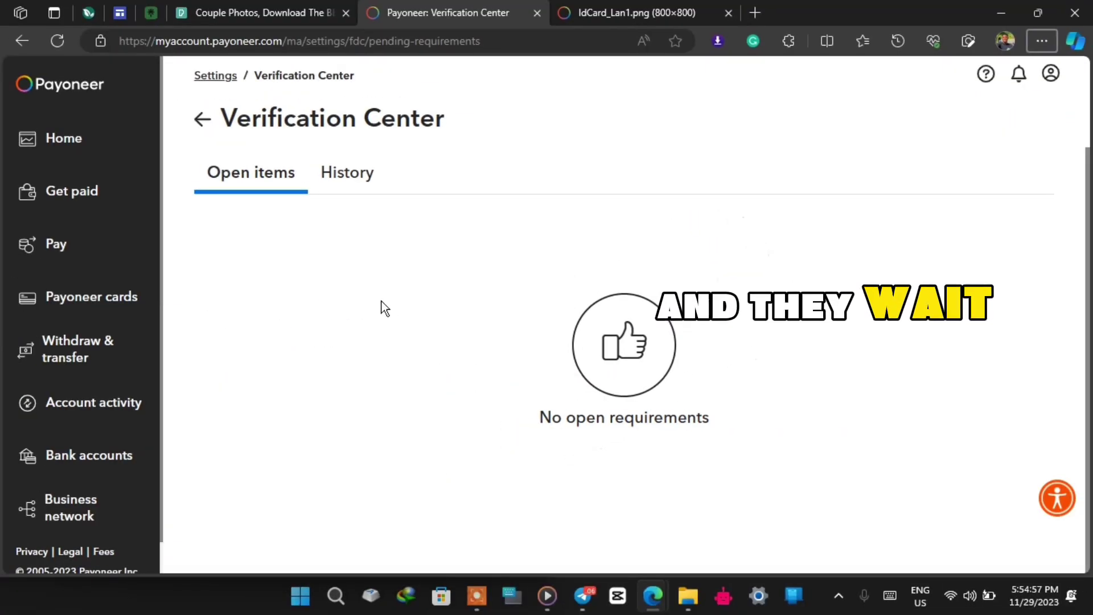
Check verification History showing National ID approved, then return to Home.
left_click(348, 174)
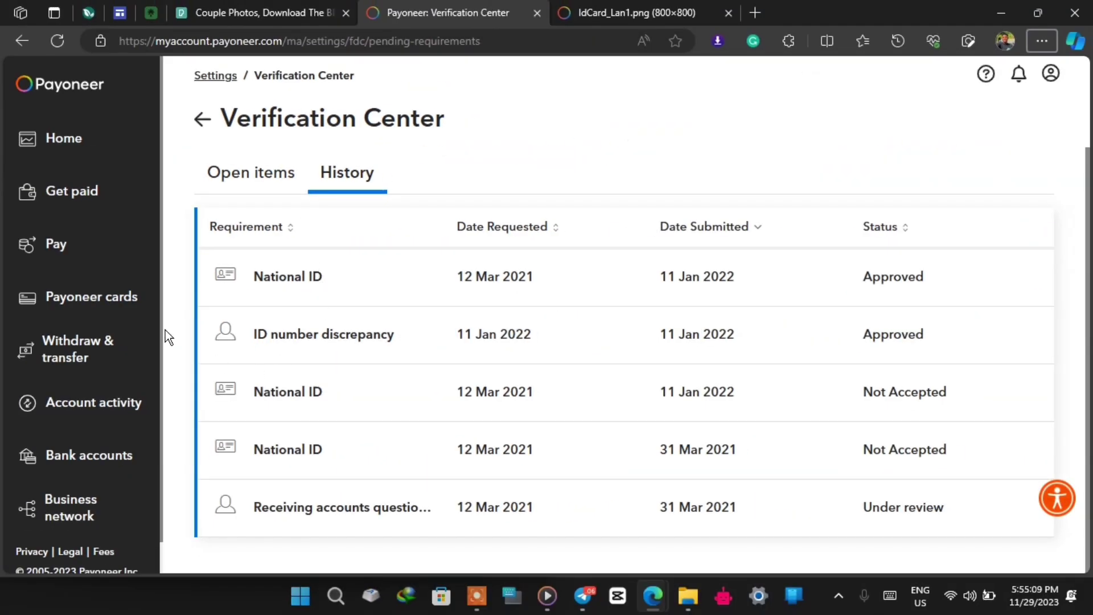
left_click(97, 157)
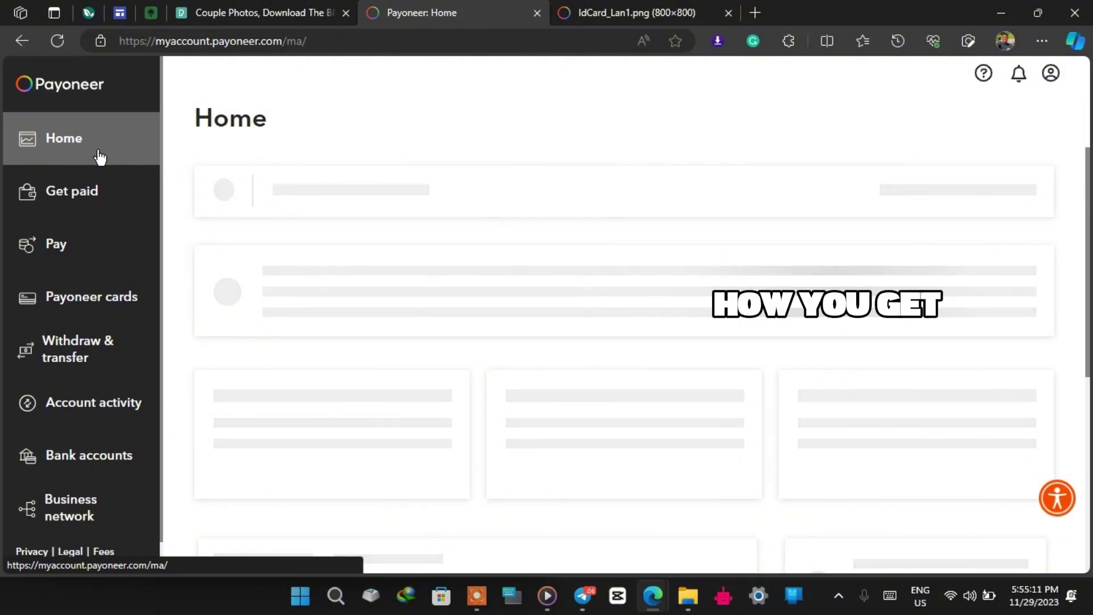